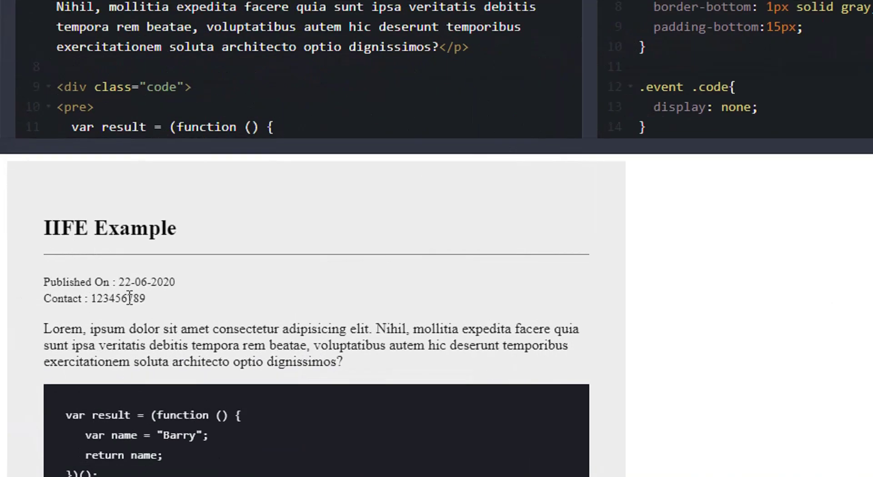
# - Review the pen's code and retype 'yes' at the end of the article's eventShow__ class
pyautogui.scroll(-3, 145, 340)
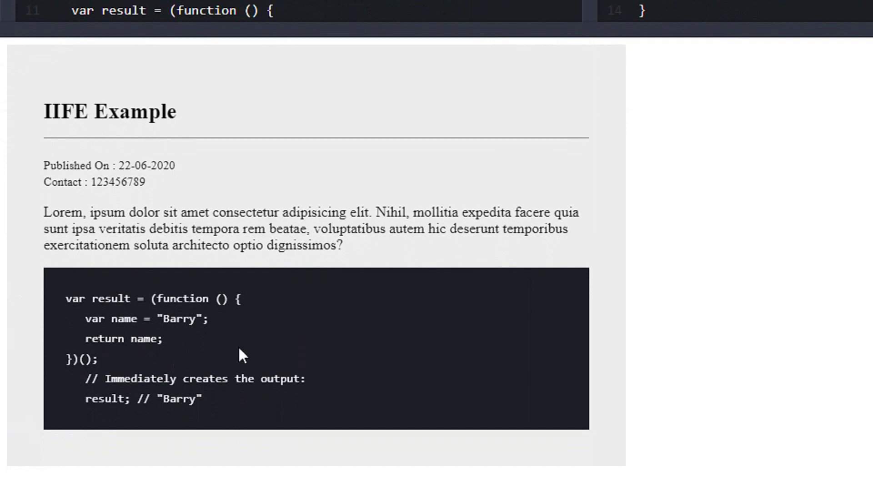
pyautogui.scroll(-1, 238, 356)
pyautogui.moveTo(210, 378); pyautogui.dragTo(71, 272)
pyautogui.click(70, 271)
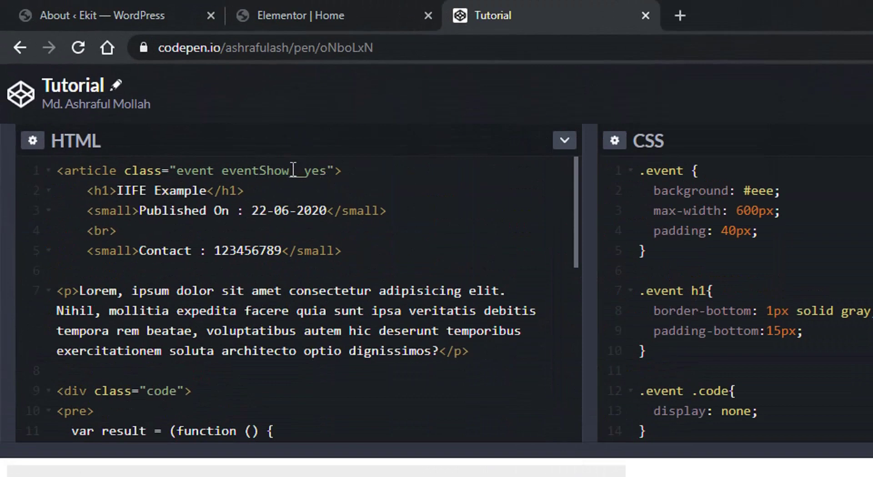
pyautogui.click(327, 170)
pyautogui.press('BackSpace')
pyautogui.press('BackSpace')
pyautogui.press('BackSpace')
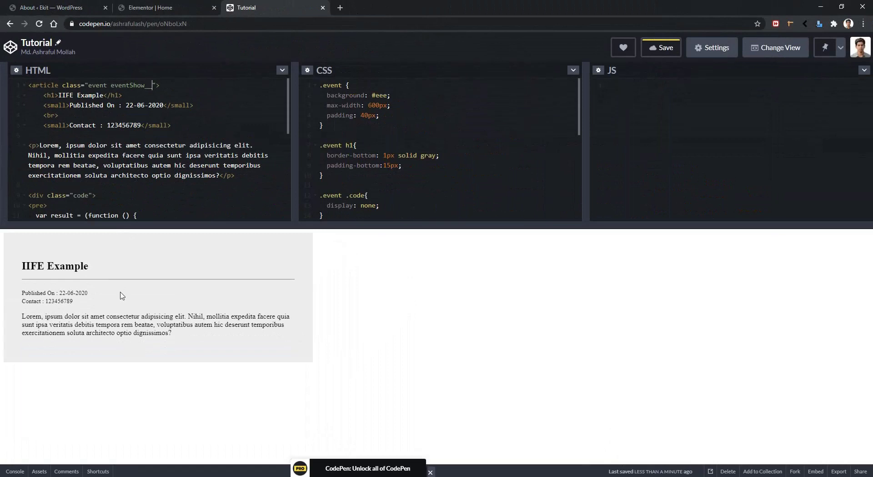
pyautogui.write('yes')
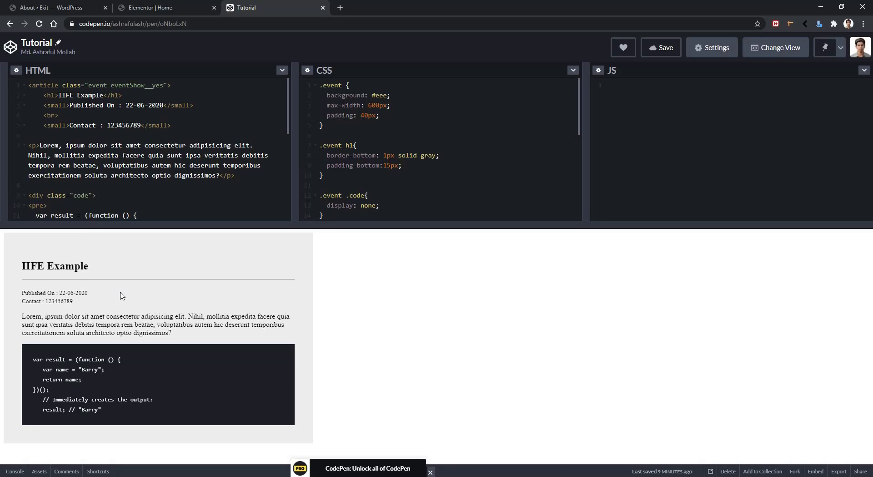
# - In ElementsKit Widget Builder, add a new widget and title it 'Code block'
pyautogui.click(42, 7)
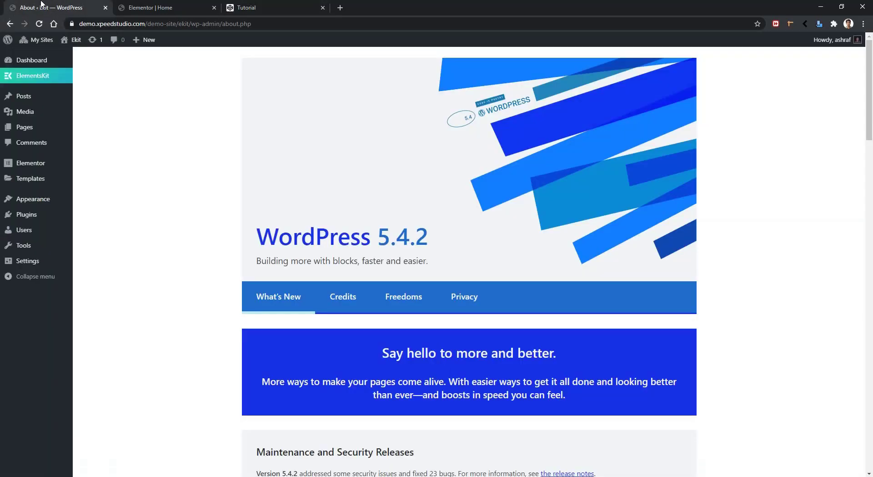
pyautogui.moveTo(34, 78)
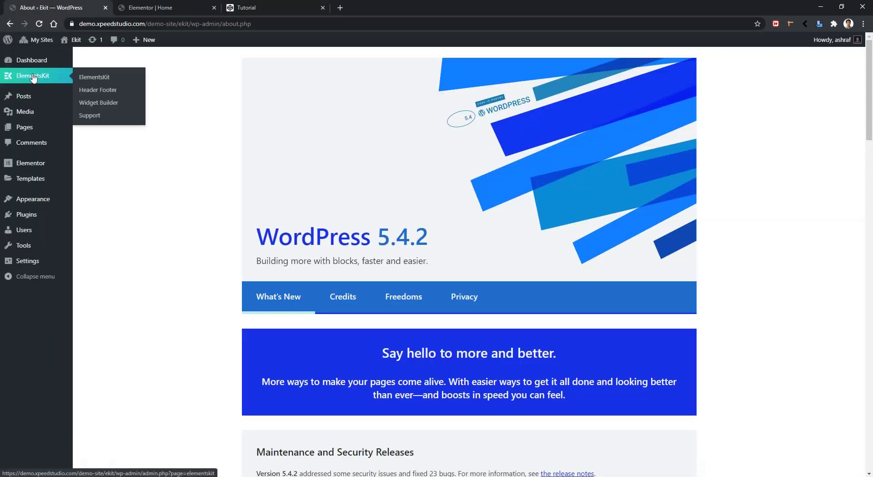
pyautogui.click(86, 101)
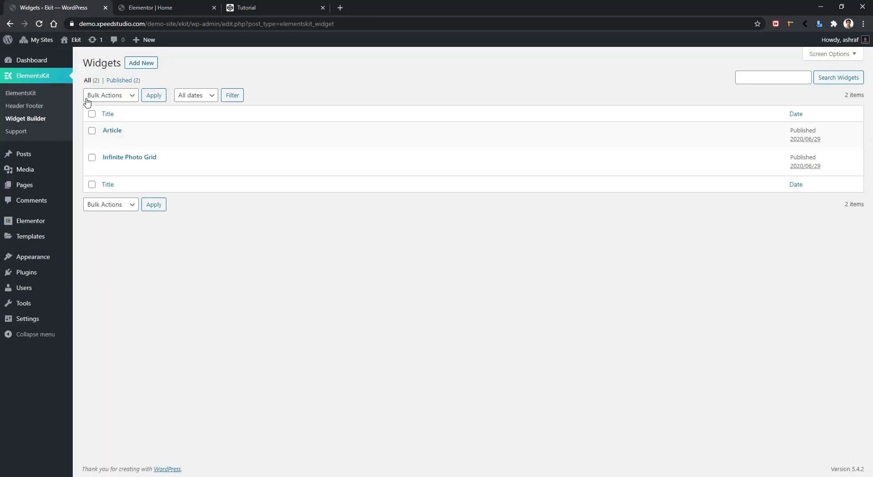
pyautogui.click(139, 64)
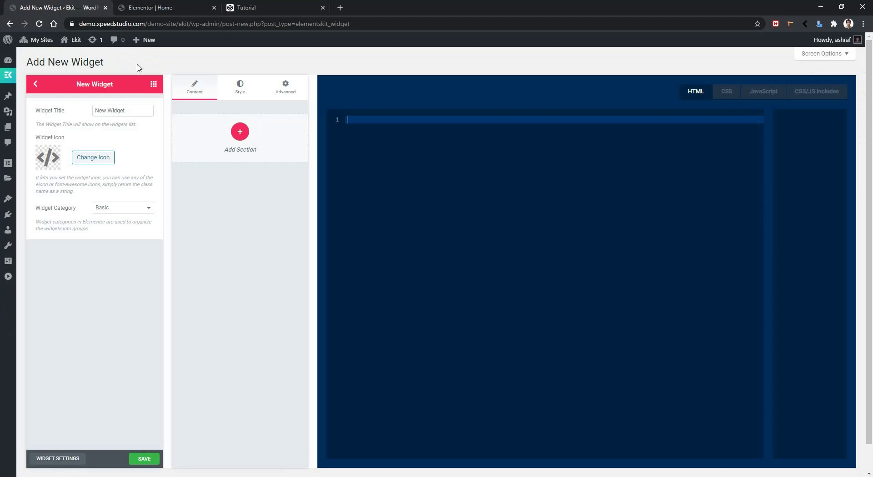
pyautogui.tripleClick(111, 110)
pyautogui.write('Code')
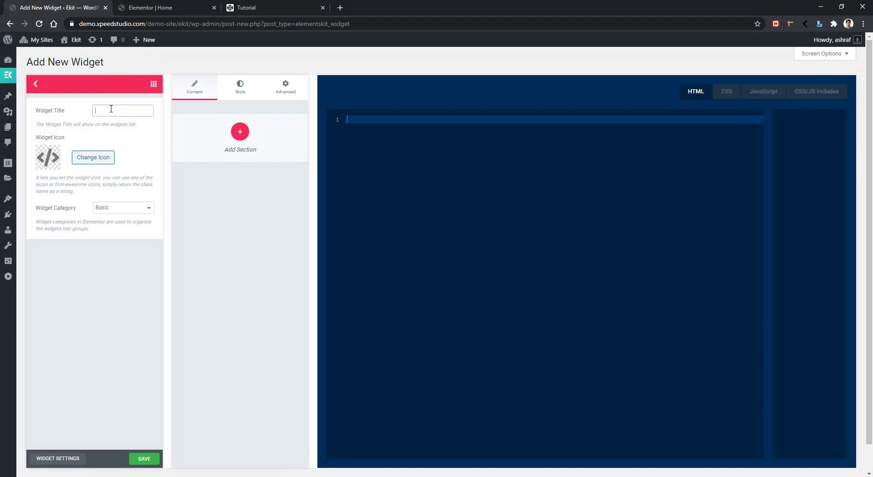
pyautogui.write(' block')
# - Copy all of the pen's HTML into the Code block widget's HTML editor
pyautogui.click(237, 7)
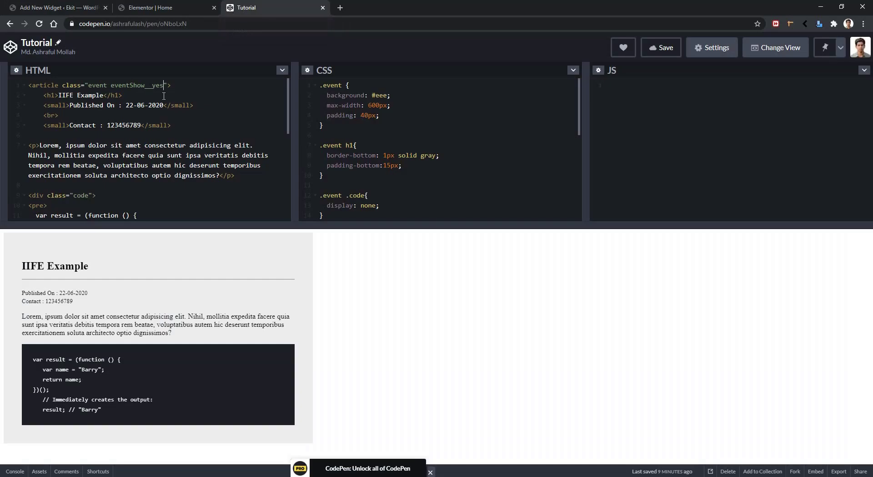
pyautogui.click(163, 98)
pyautogui.hotkey('ctrl', 'a')
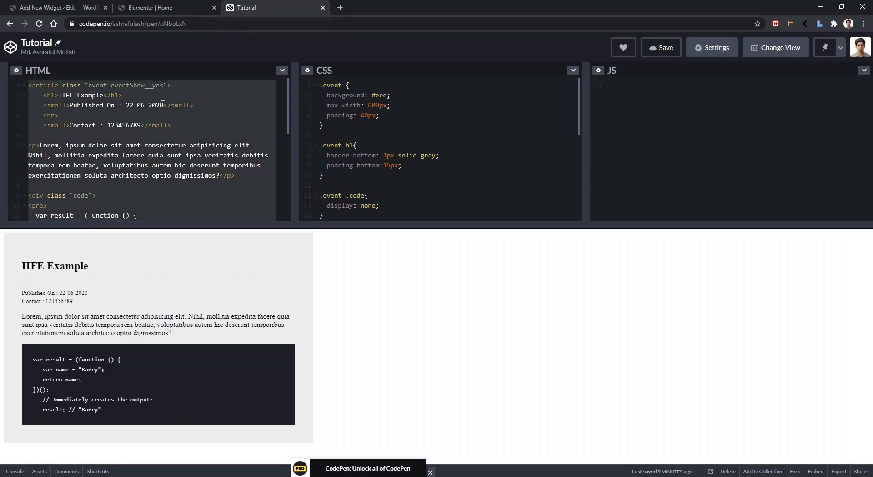
pyautogui.click(59, 8)
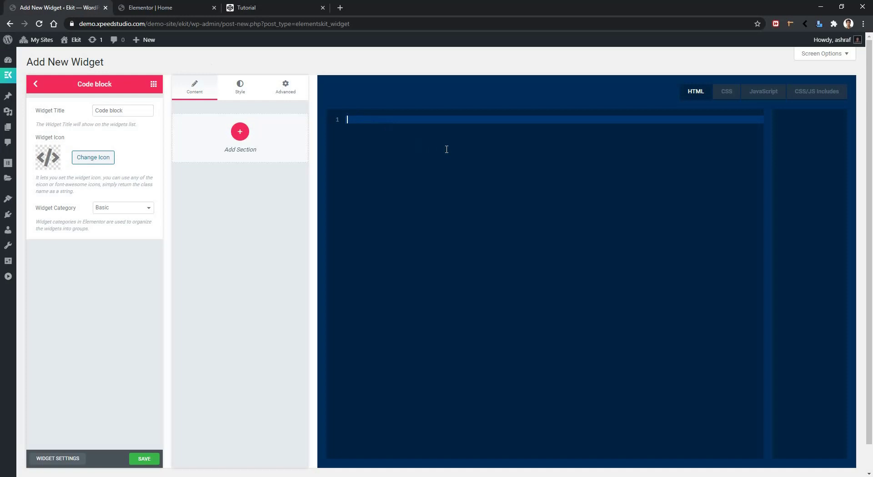
pyautogui.hotkey('ctrl', 'v')
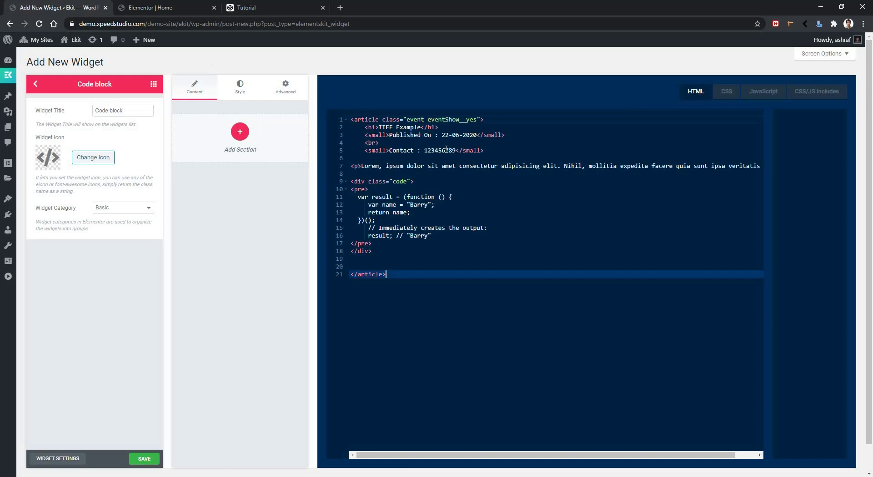
# - Paste the pen's CSS into the widget's CSS editor and save the widget
pyautogui.click(251, 6)
pyautogui.click(374, 117)
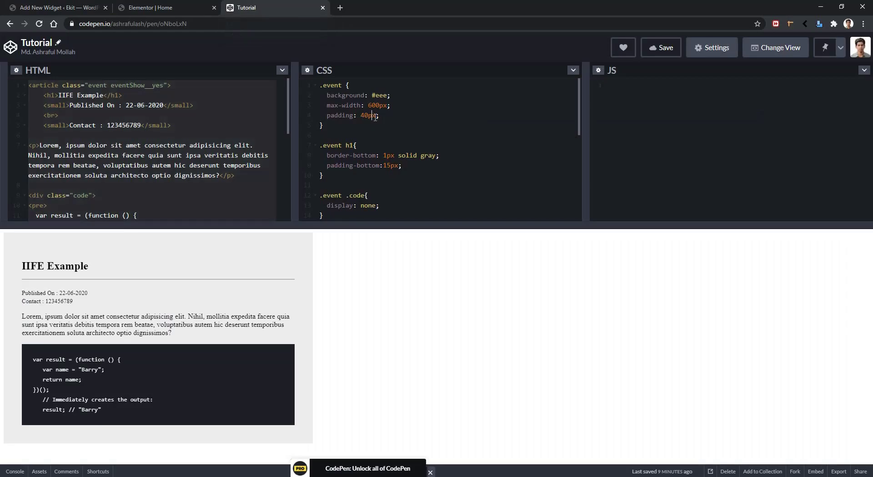
pyautogui.hotkey('ctrl', 'a')
pyautogui.hotkey('ctrl', 'c')
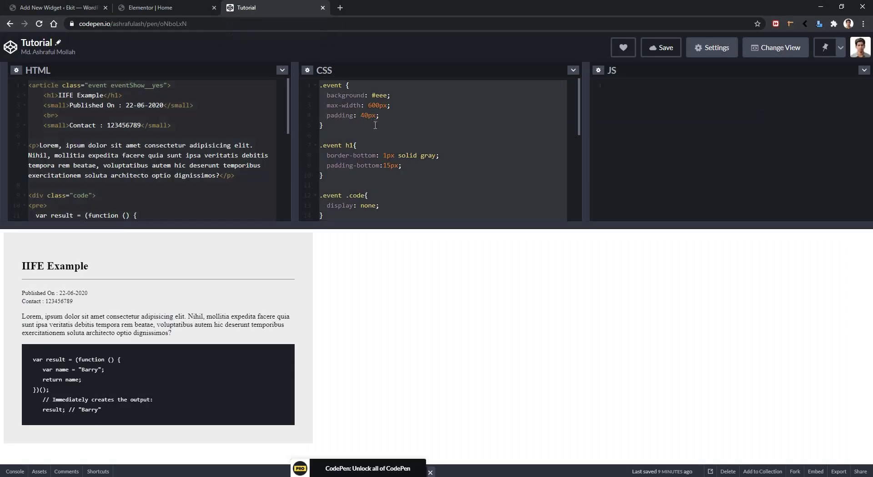
pyautogui.click(54, 7)
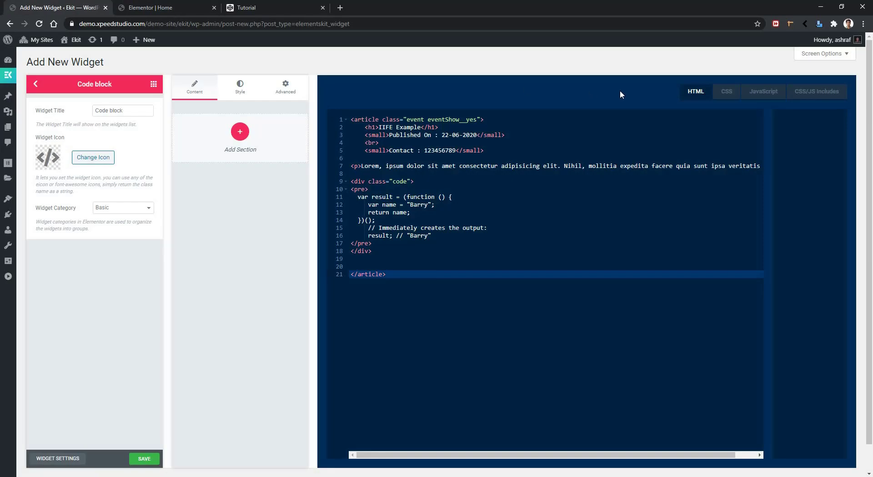
pyautogui.click(727, 91)
pyautogui.click(576, 157)
pyautogui.hotkey('ctrl', 'v')
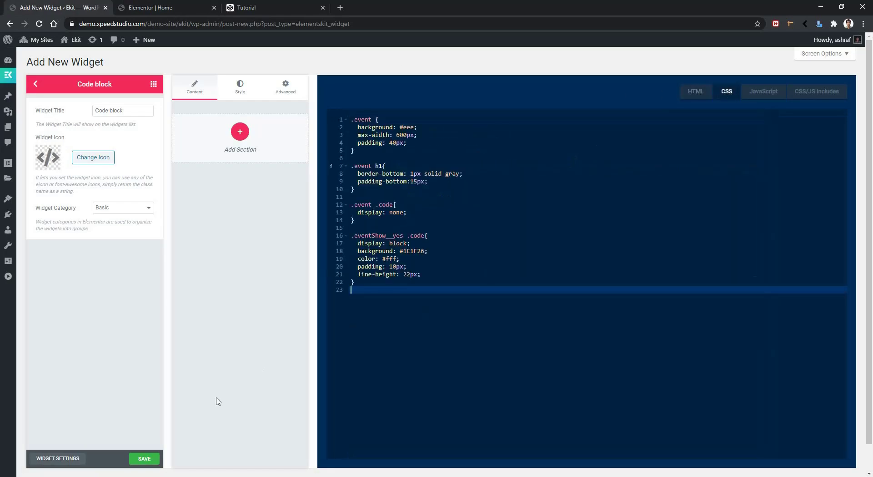
pyautogui.click(134, 459)
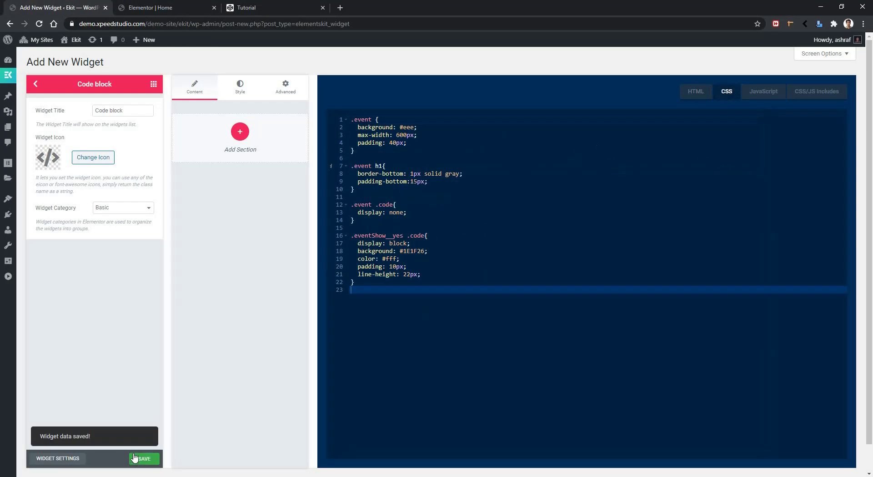
pyautogui.click(157, 7)
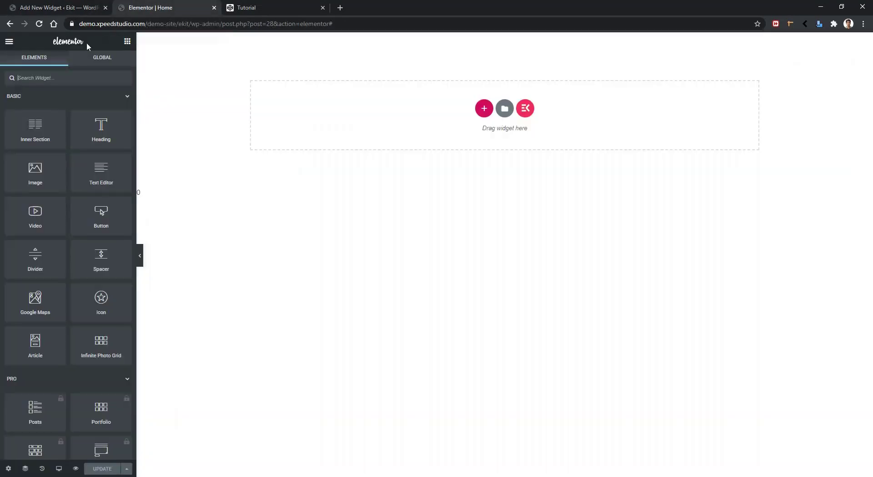
# - Reload the Elementor editor and drop the Code block widget onto the page section
pyautogui.click(39, 25)
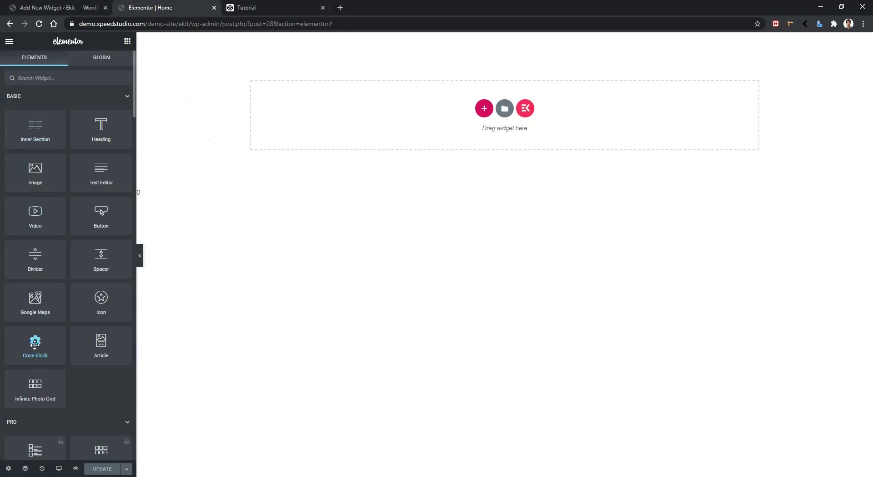
pyautogui.moveTo(35, 344); pyautogui.dragTo(419, 127)
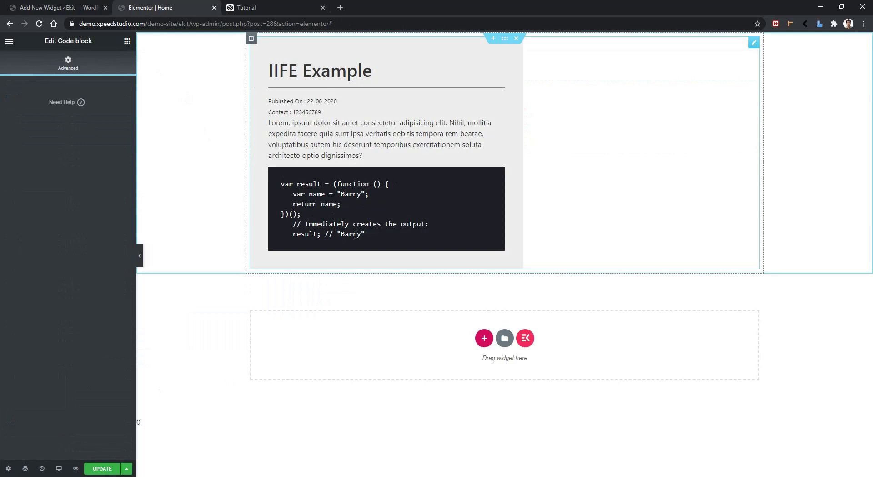
pyautogui.click(67, 5)
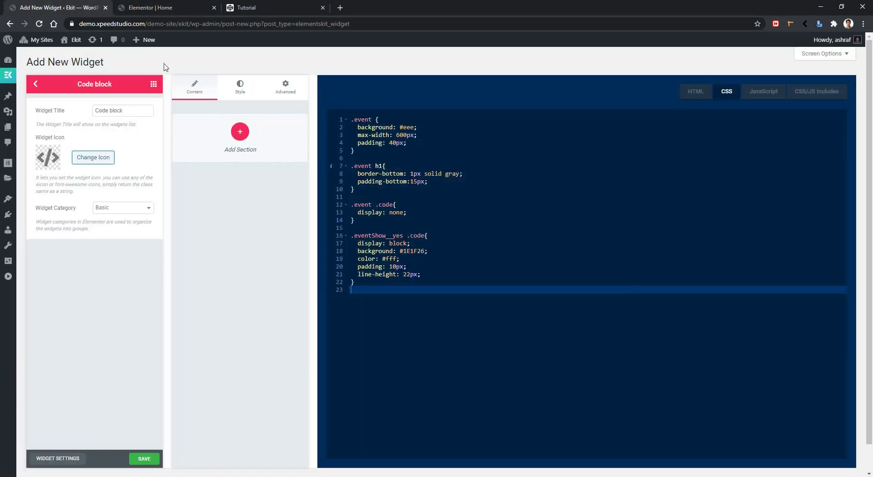
# - Add a Switcher control to the widget and rename its section to 'Settings'
pyautogui.click(153, 84)
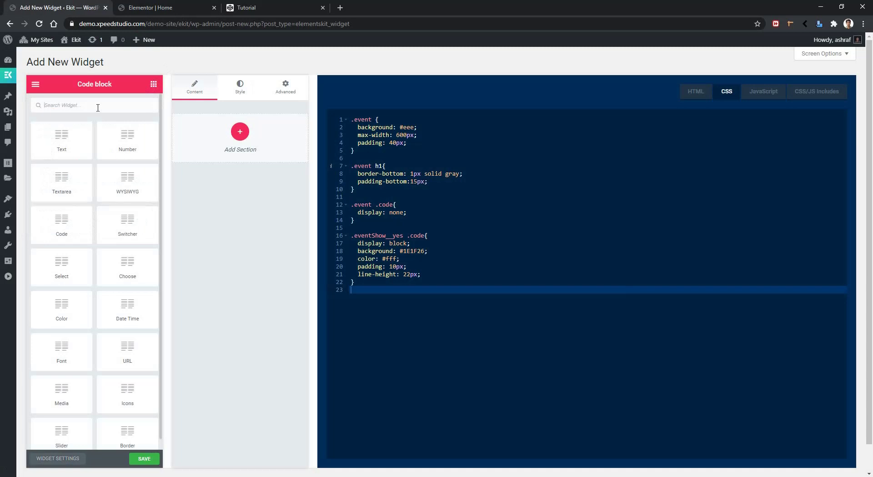
pyautogui.click(97, 107)
pyautogui.write('switcher')
pyautogui.moveTo(61, 140); pyautogui.dragTo(243, 152)
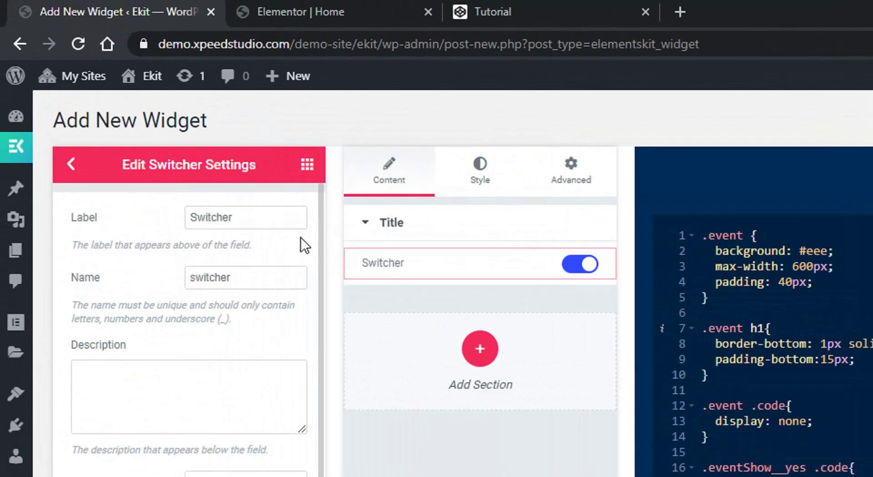
pyautogui.doubleClick(388, 222)
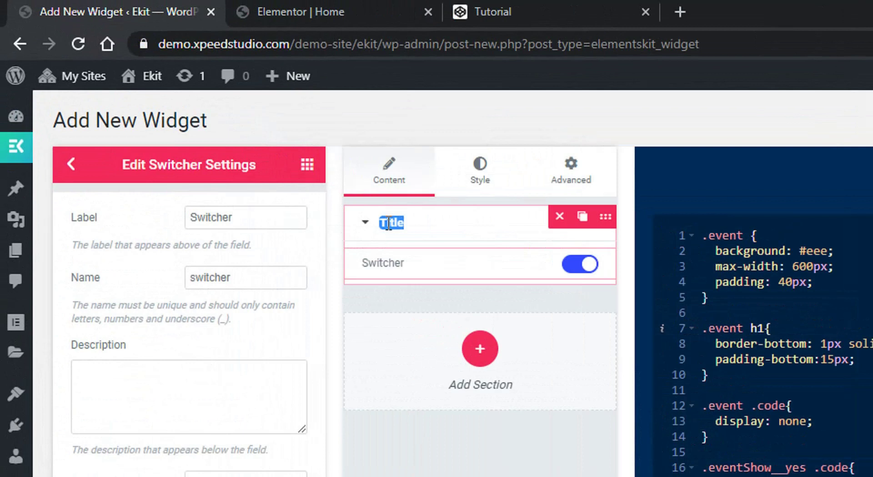
pyautogui.write('Ex')
pyautogui.press('BackSpace')
pyautogui.press('BackSpace')
pyautogui.write('Settings')
# - Label the switcher 'Show Example' and name it switcher_example
pyautogui.doubleClick(226, 219)
pyautogui.press('BackSpace')
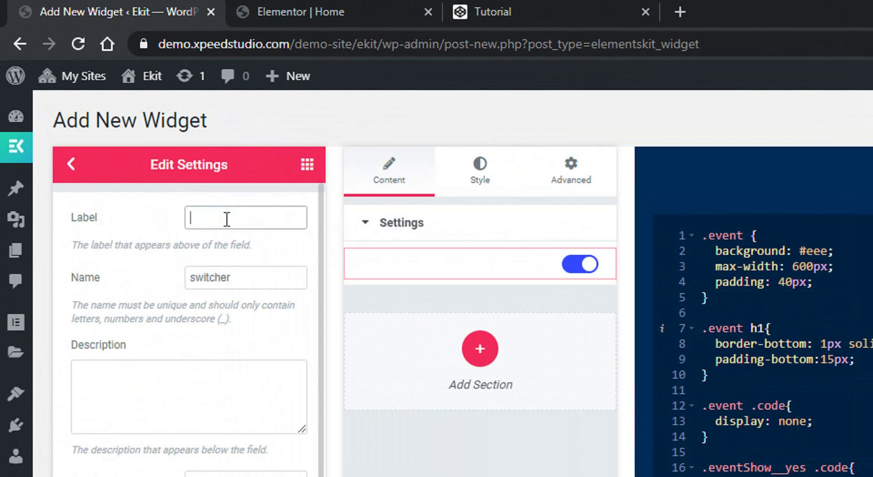
pyautogui.write('Show Example')
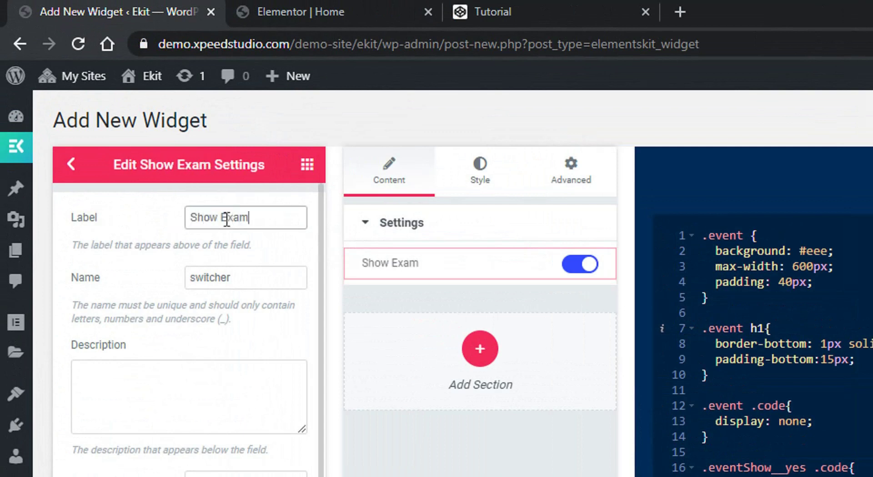
pyautogui.click(240, 276)
pyautogui.write('_exam')
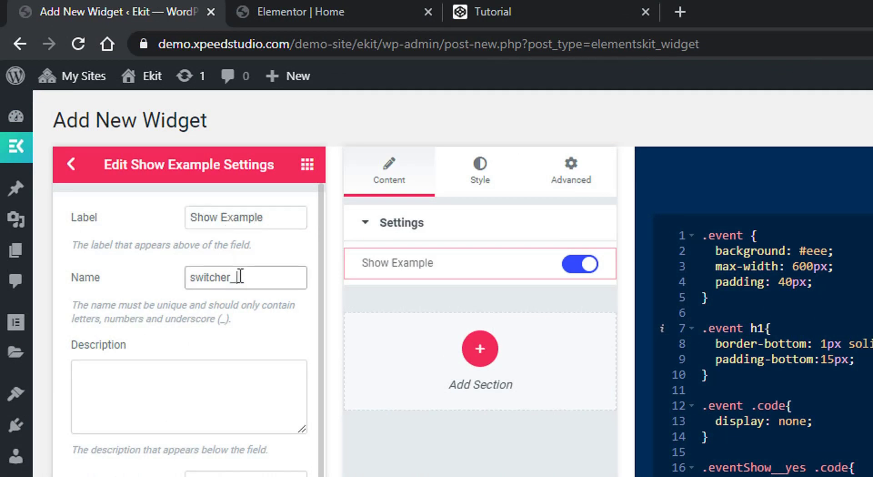
pyautogui.write('ple')
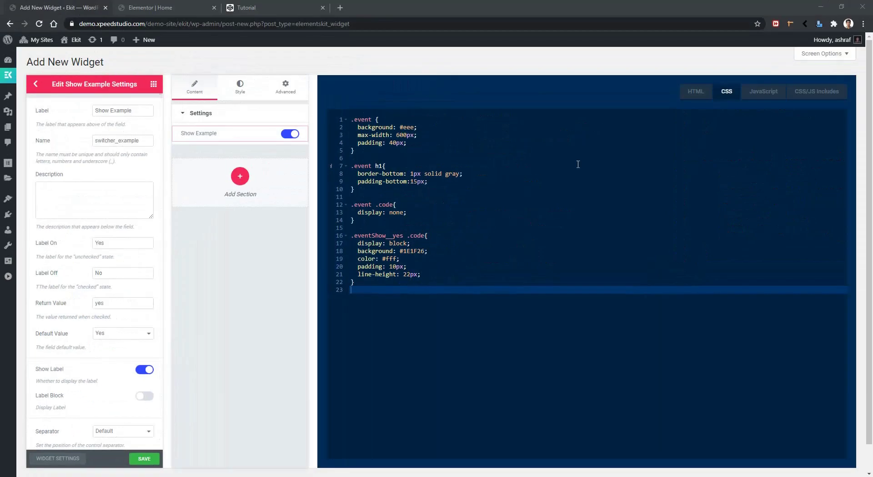
pyautogui.click(696, 91)
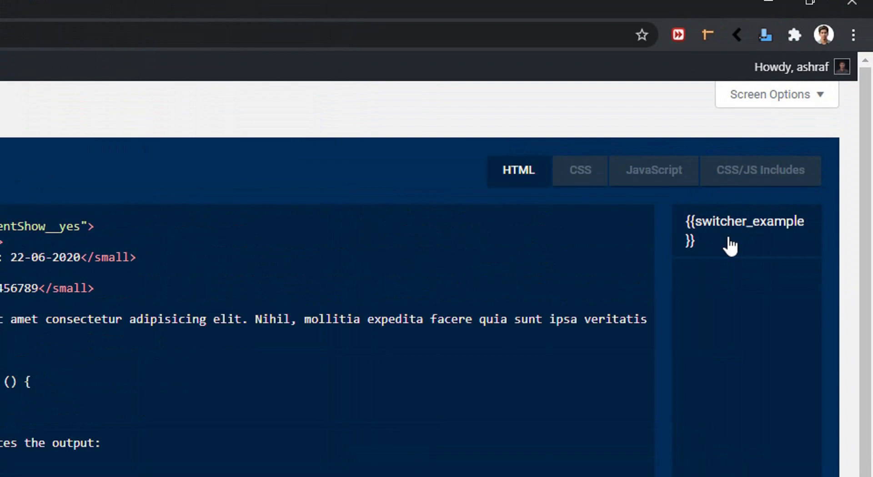
# - Change the article class from eventShow__yes to eventShow__{{switcher_example}} and save the widget
pyautogui.click(137, 226)
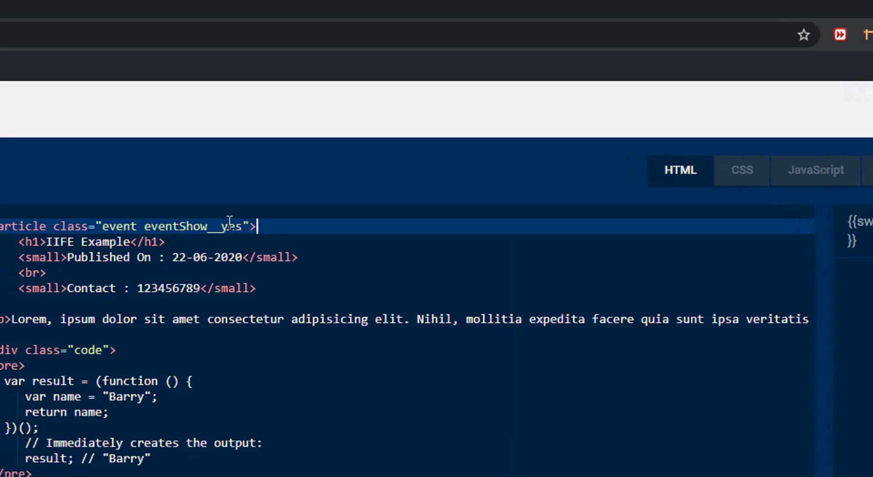
pyautogui.click(241, 223)
pyautogui.press('BackSpace')
pyautogui.press('BackSpace')
pyautogui.press('BackSpace')
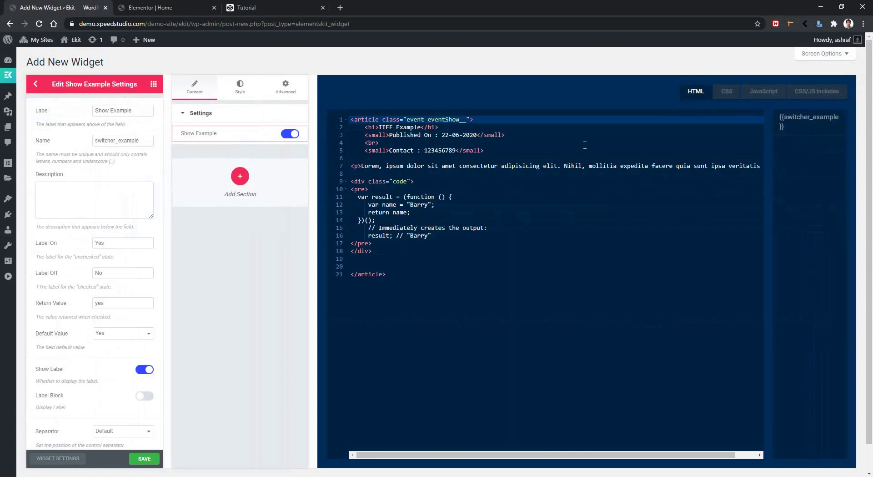
pyautogui.click(795, 120)
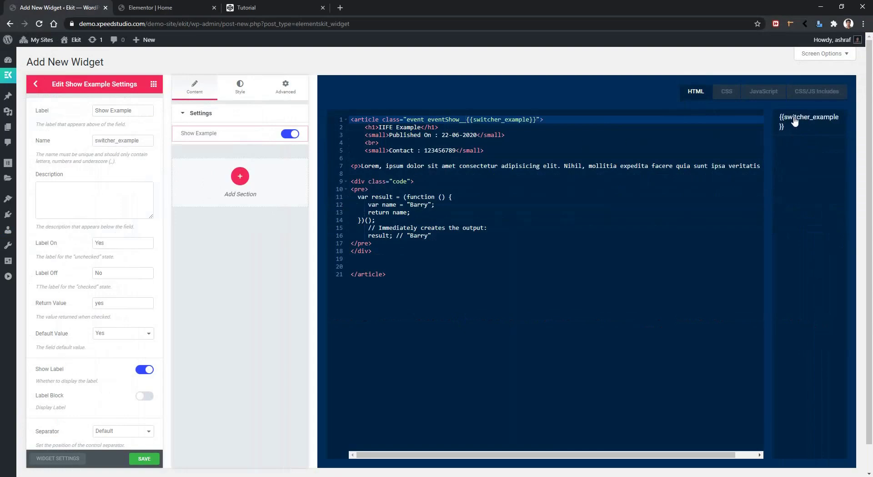
pyautogui.click(501, 251)
pyautogui.click(145, 458)
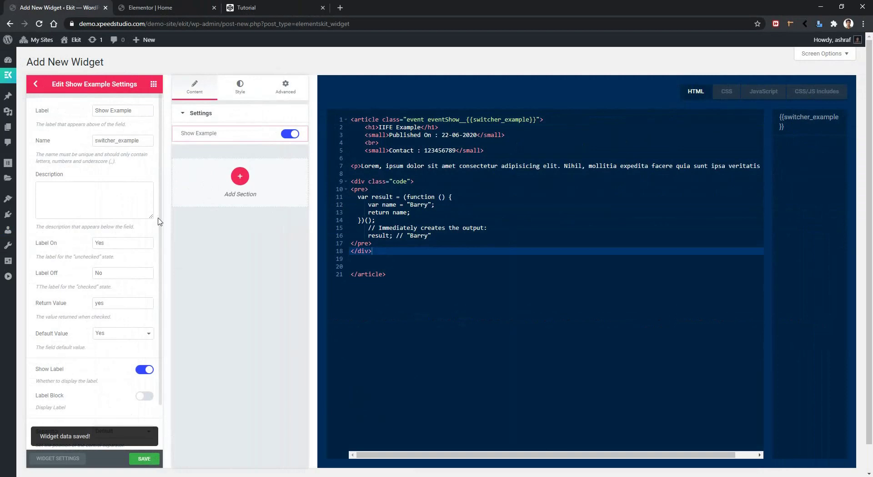
pyautogui.click(151, 12)
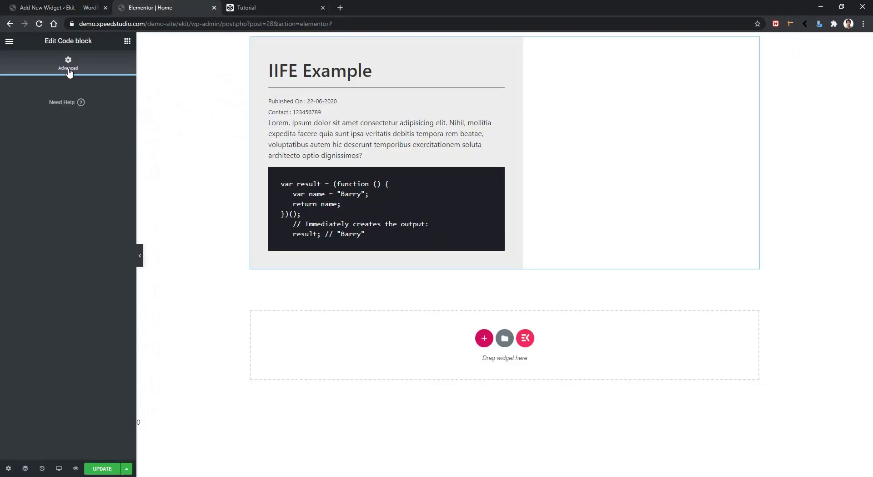
# - Reload the Elementor page, select the Code block widget and switch Show Example off
pyautogui.click(39, 24)
pyautogui.click(476, 92)
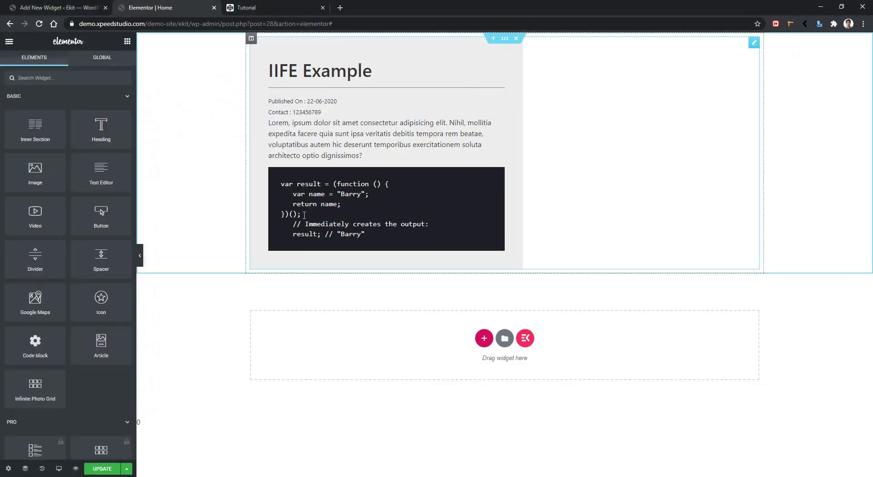
pyautogui.click(353, 120)
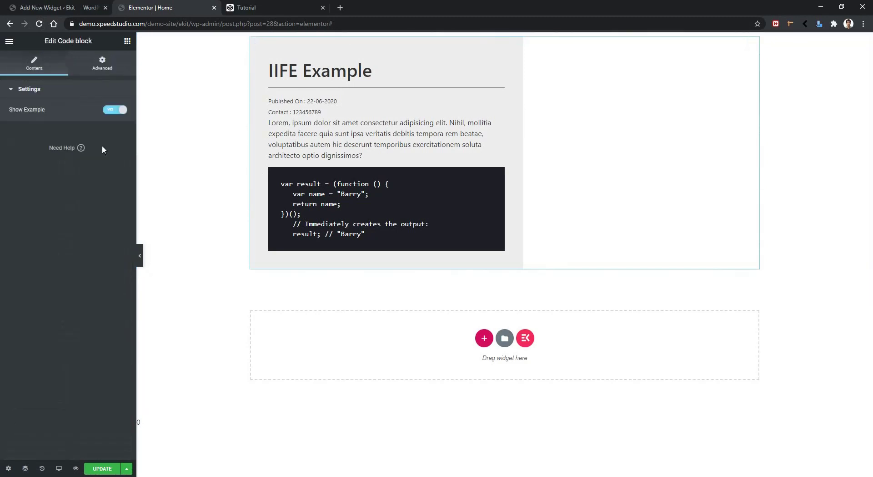
pyautogui.click(109, 111)
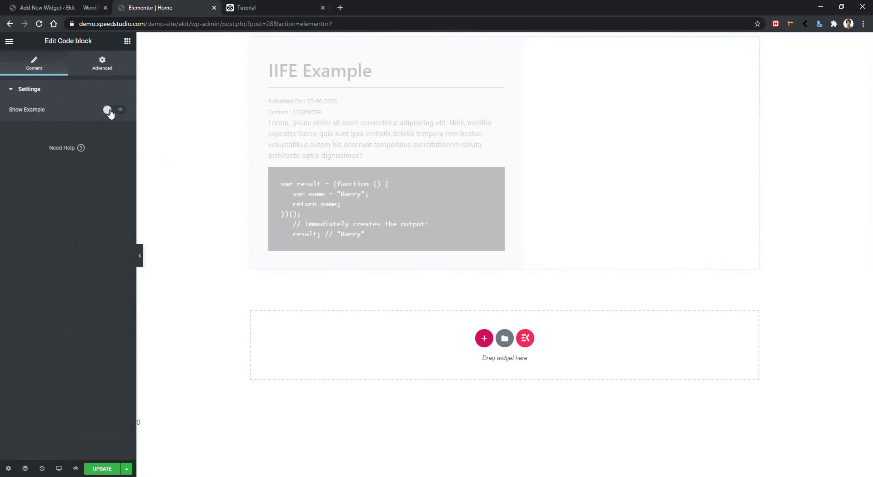